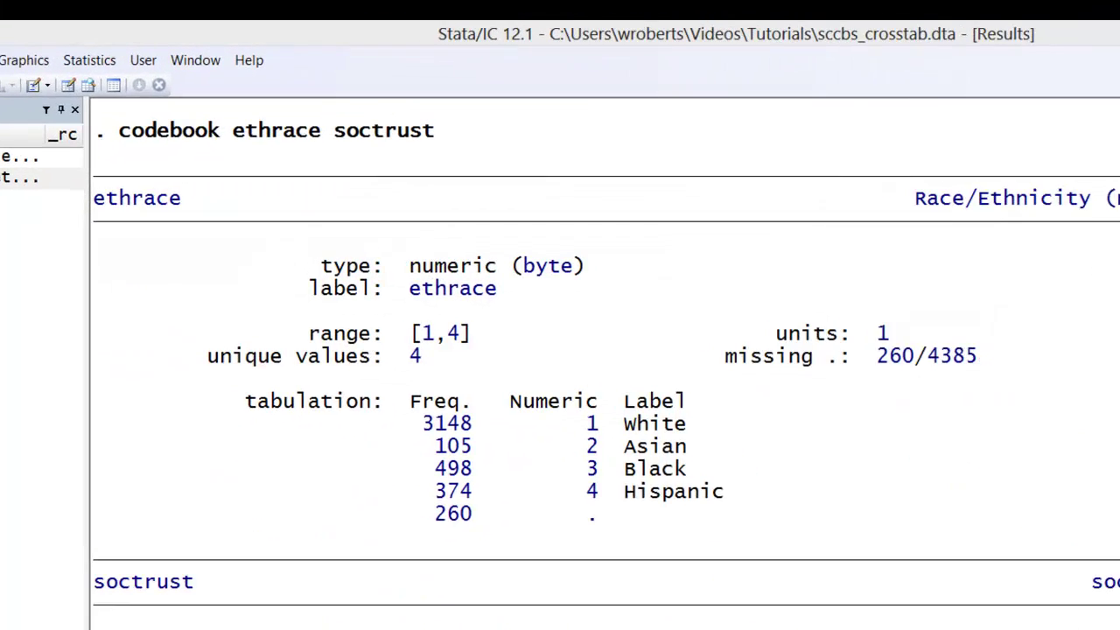
Run a one-way ANOVA of soctrust by ethrace with Bonferroni tests and a summary table of group means.
{"action": "left_click", "coordinate": [88, 62]}
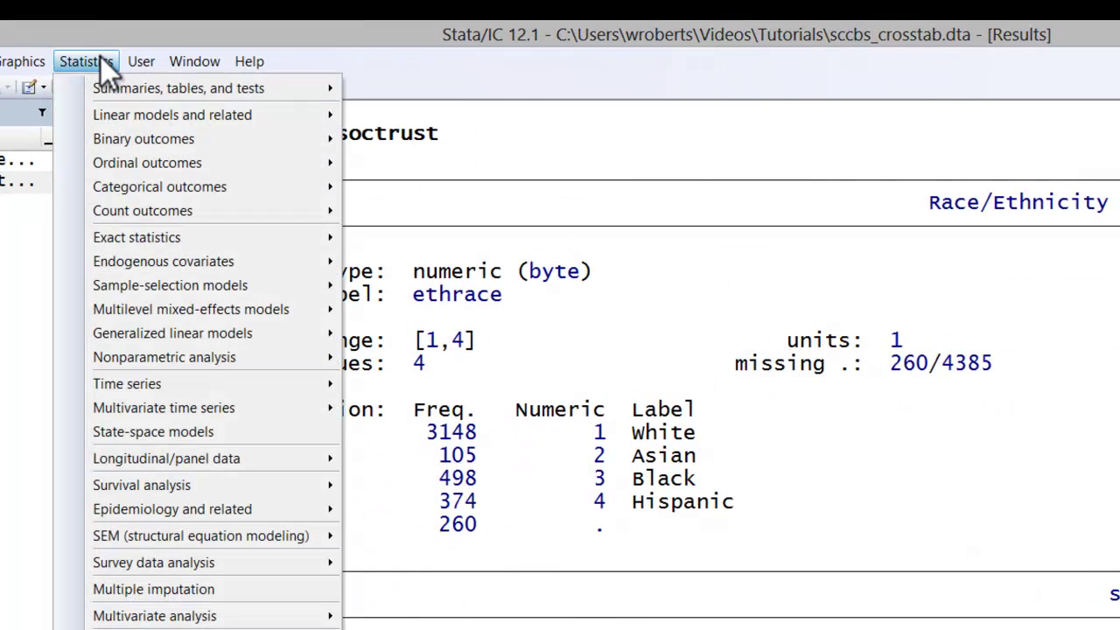
{"action": "mouse_move", "coordinate": [216, 117]}
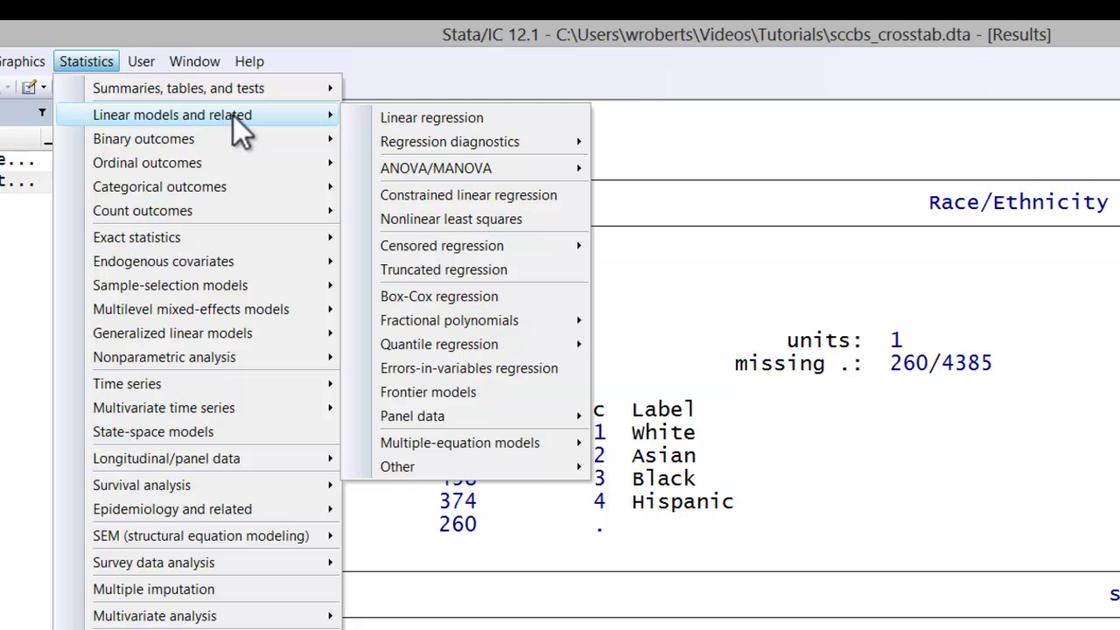
{"action": "mouse_move", "coordinate": [501, 169]}
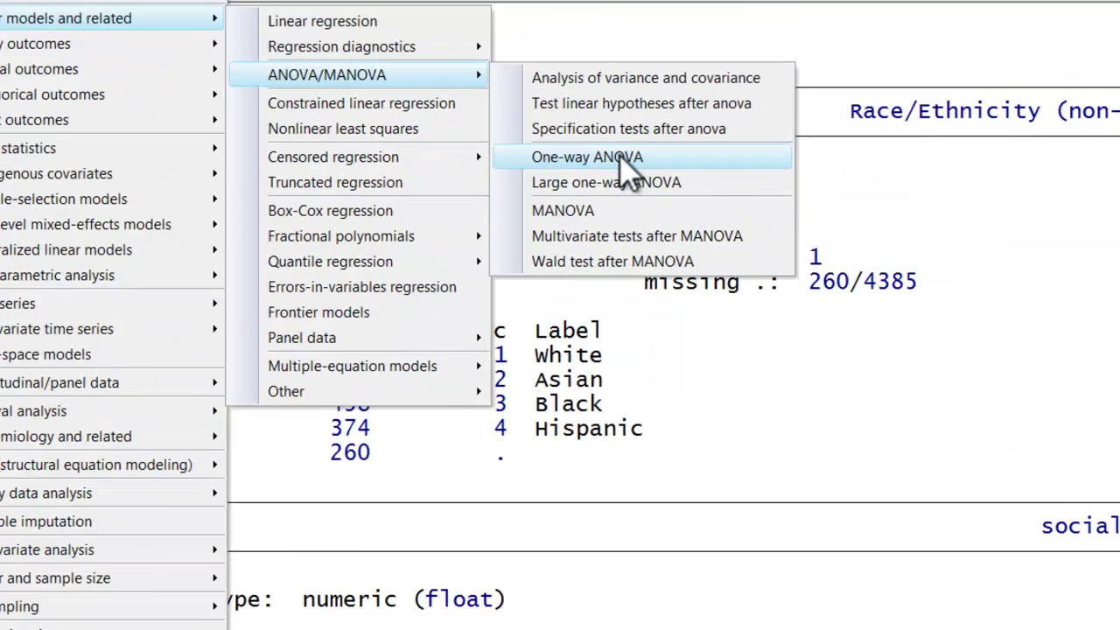
{"action": "left_click", "coordinate": [712, 245]}
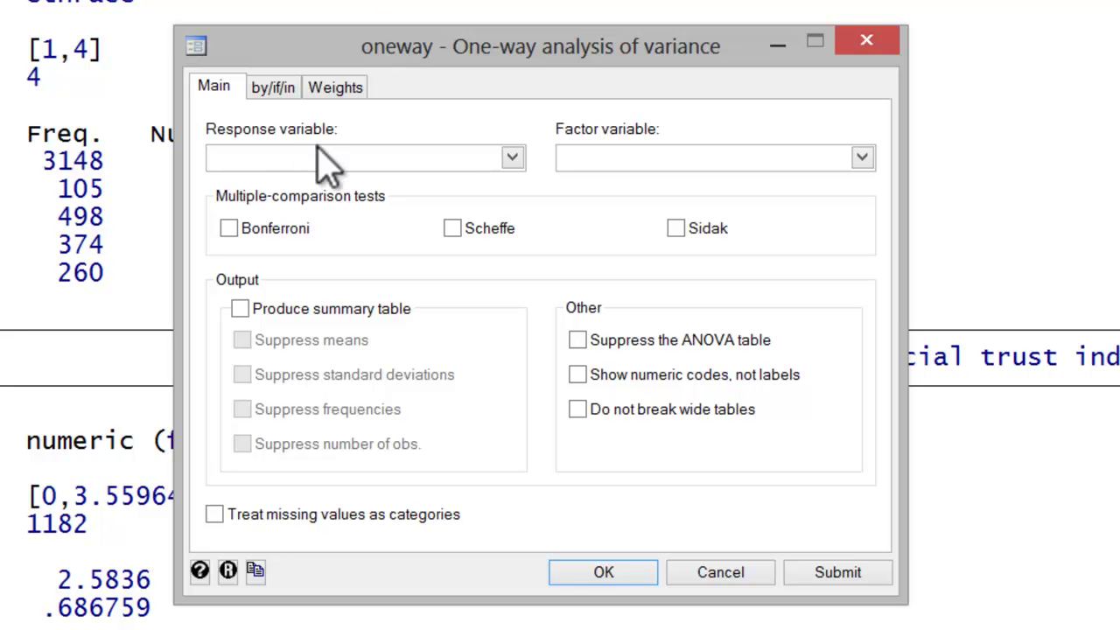
{"action": "type", "text": "soctrust"}
{"action": "key", "text": "Tab"}
{"action": "type", "text": "ethrace"}
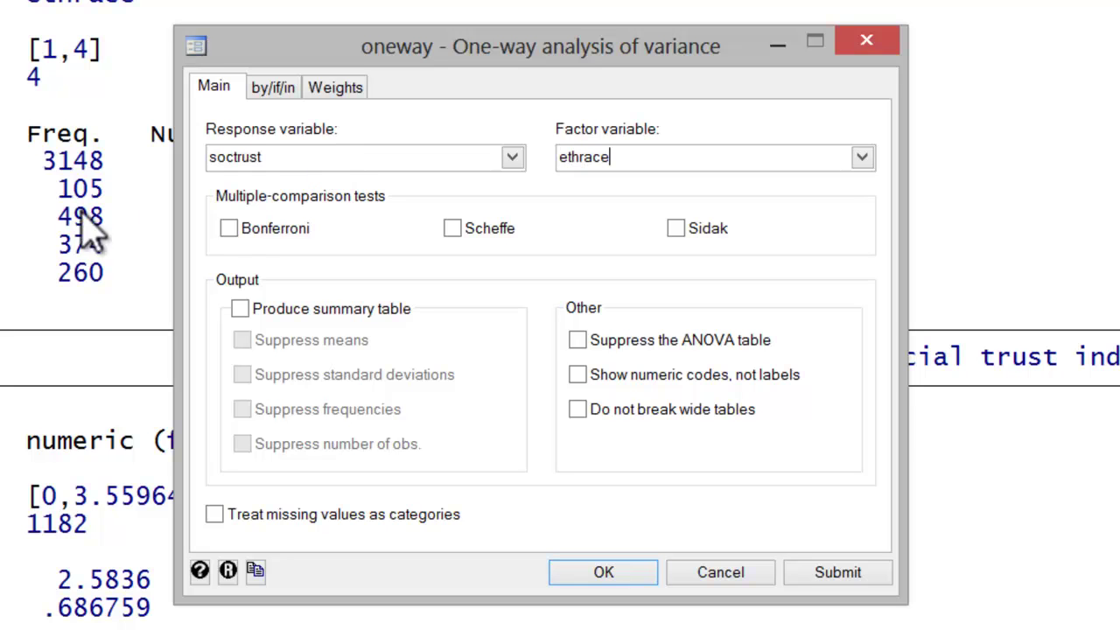
{"action": "left_click", "coordinate": [230, 231]}
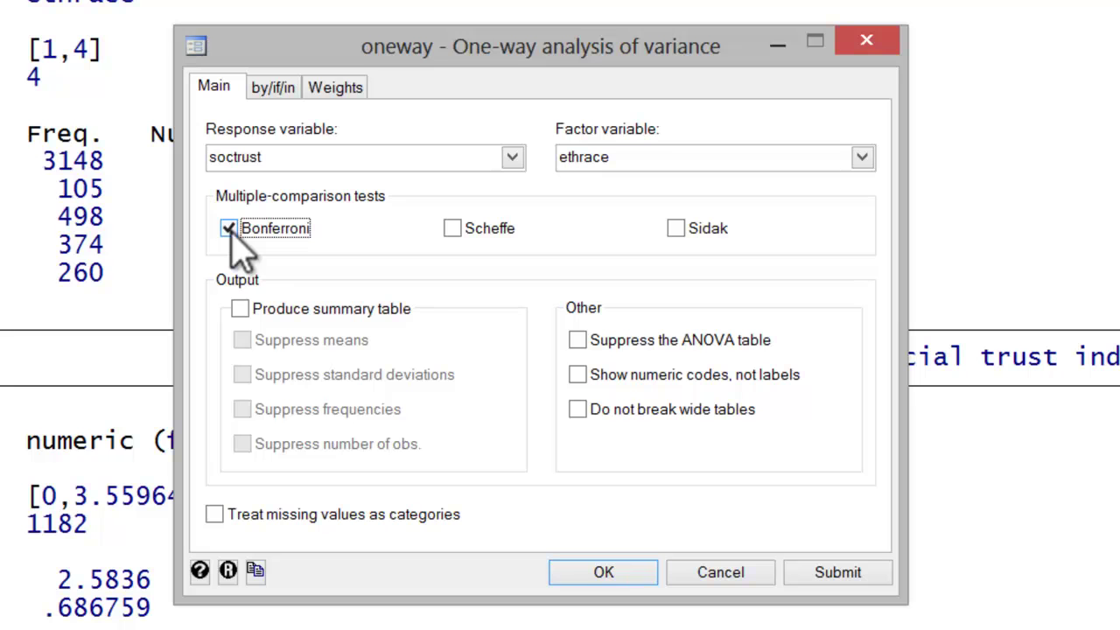
{"action": "left_click", "coordinate": [240, 308]}
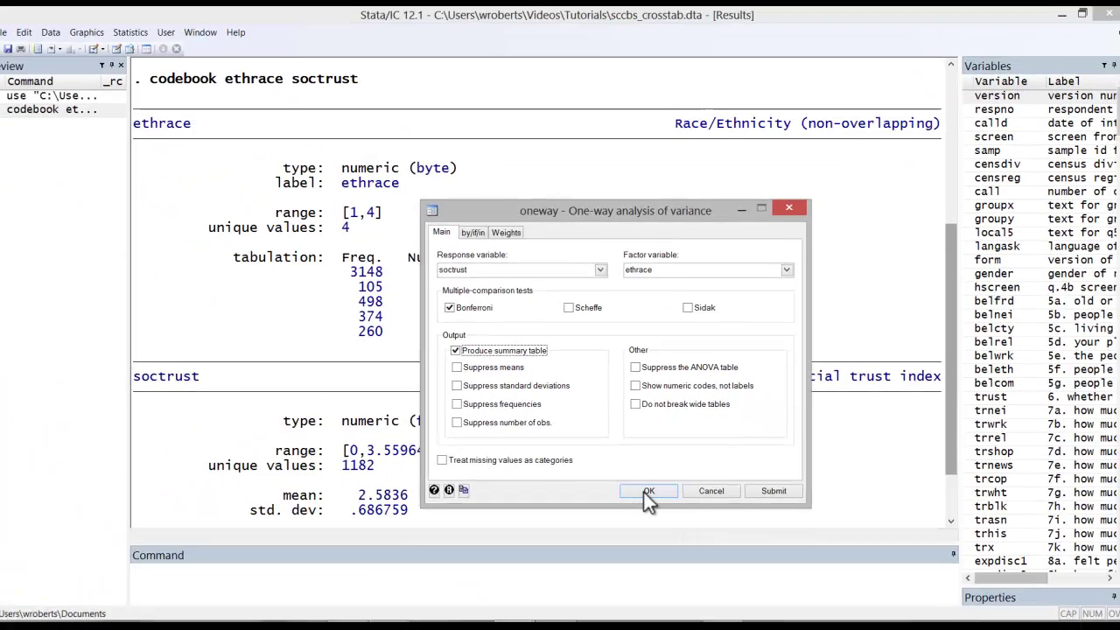
{"action": "left_click", "coordinate": [603, 572]}
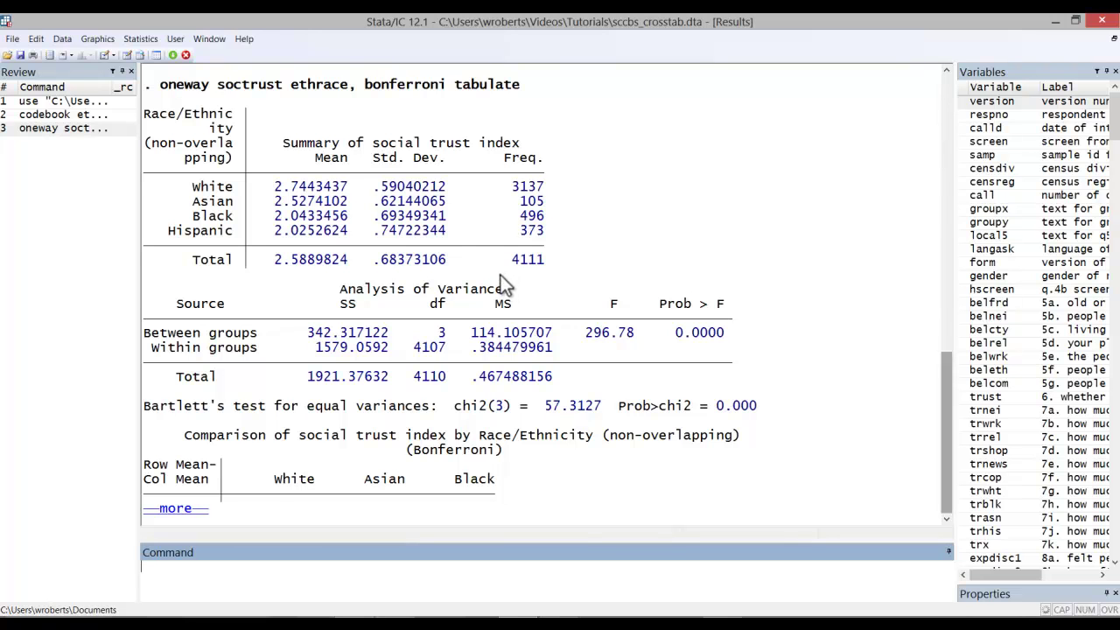
Highlight the F statistic 296.78, then show the remaining output with the Bonferroni comparison table.
{"action": "left_click_drag", "start_coordinate": [586, 338], "coordinate": [634, 343]}
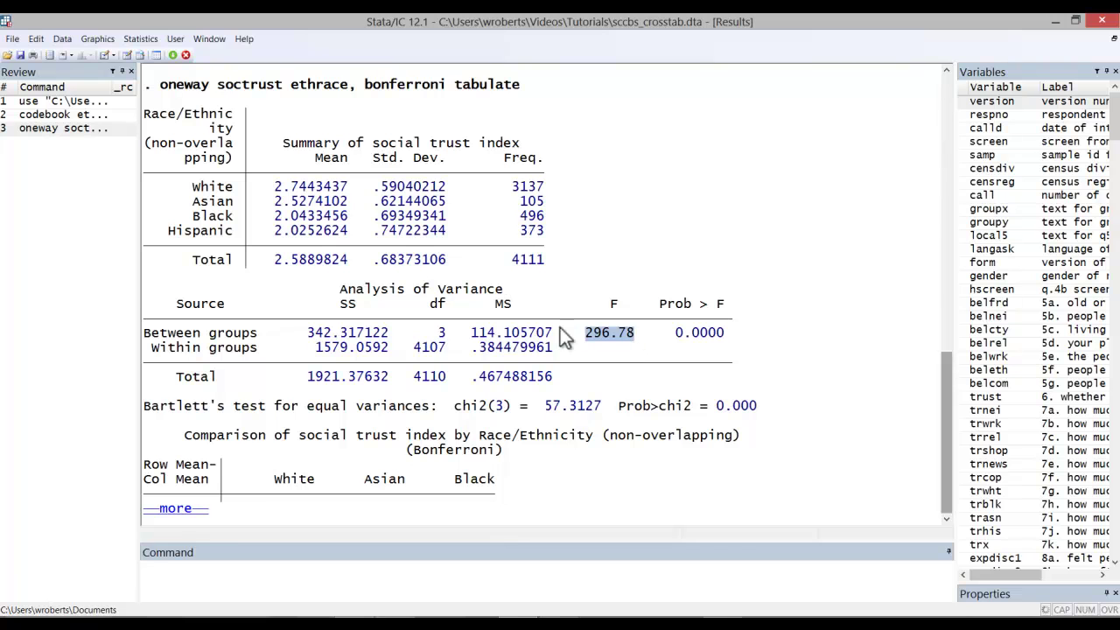
{"action": "left_click", "coordinate": [450, 342]}
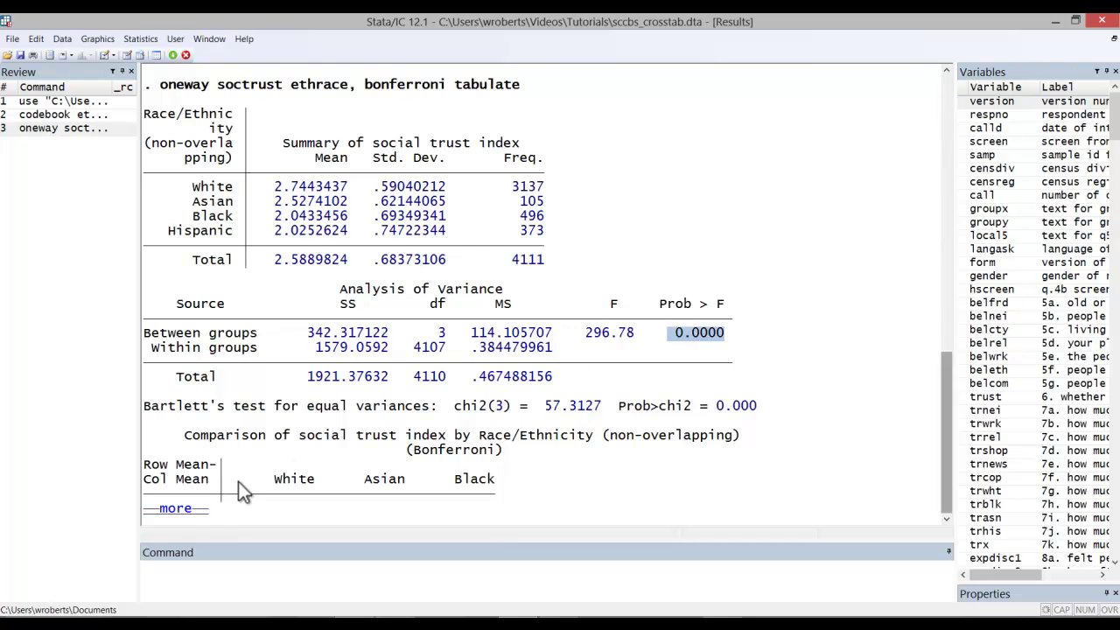
{"action": "left_click", "coordinate": [179, 511]}
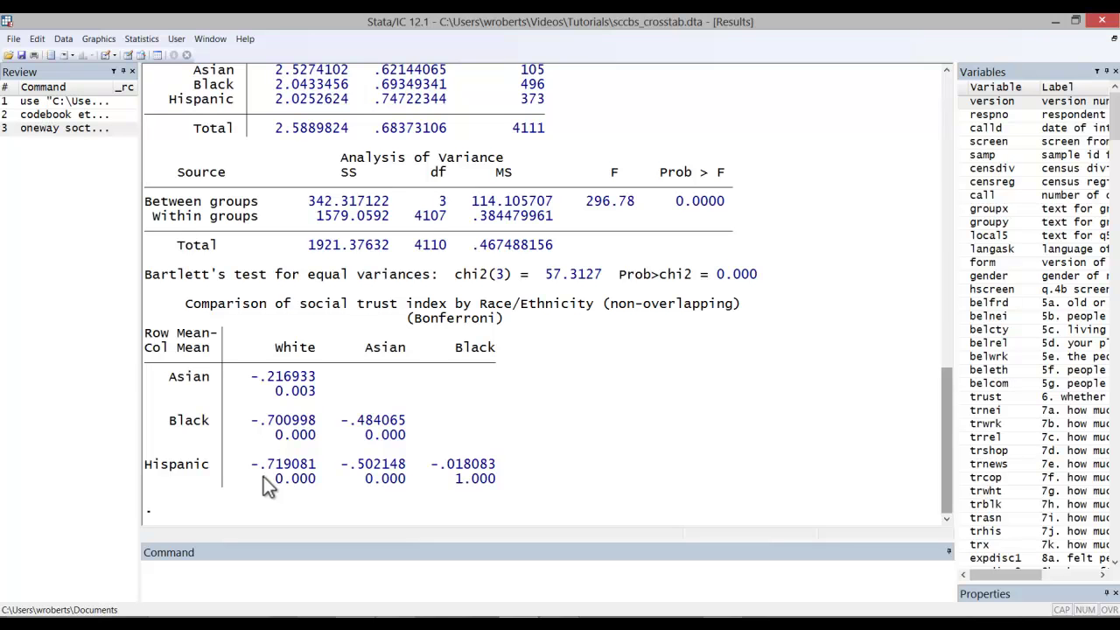
Highlight the Bonferroni table header, the Asian–White difference, the Black–White difference -.700998, and the White mean.
{"action": "left_click_drag", "start_coordinate": [145, 331], "coordinate": [187, 344]}
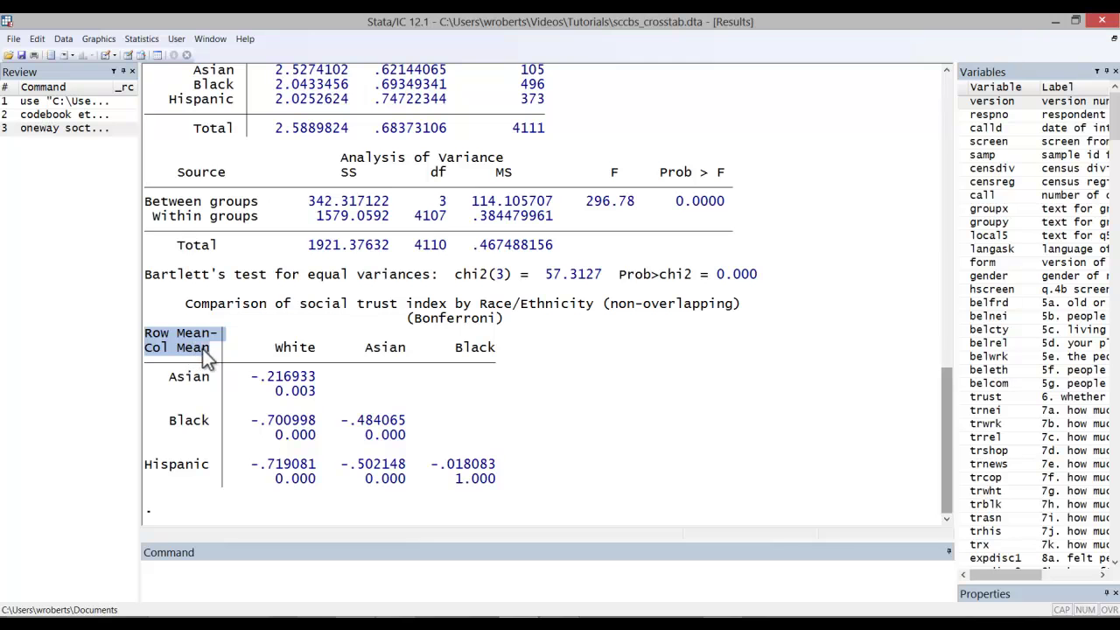
{"action": "left_click_drag", "start_coordinate": [250, 377], "coordinate": [315, 379]}
{"action": "left_click_drag", "start_coordinate": [252, 421], "coordinate": [315, 431]}
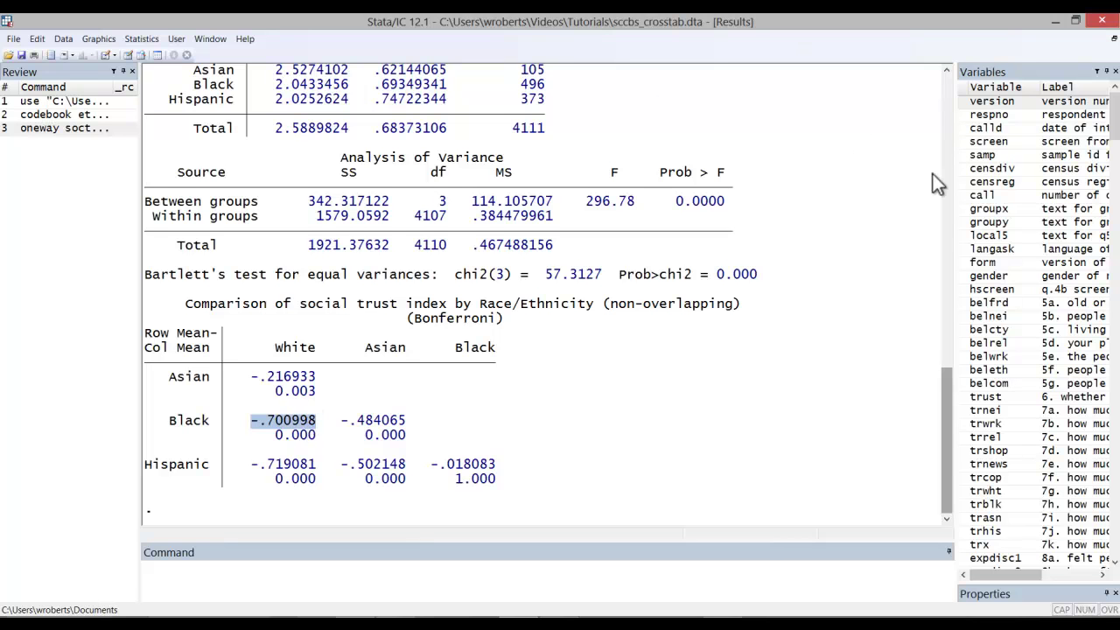
{"action": "left_click_drag", "start_coordinate": [943, 383], "coordinate": [944, 374]}
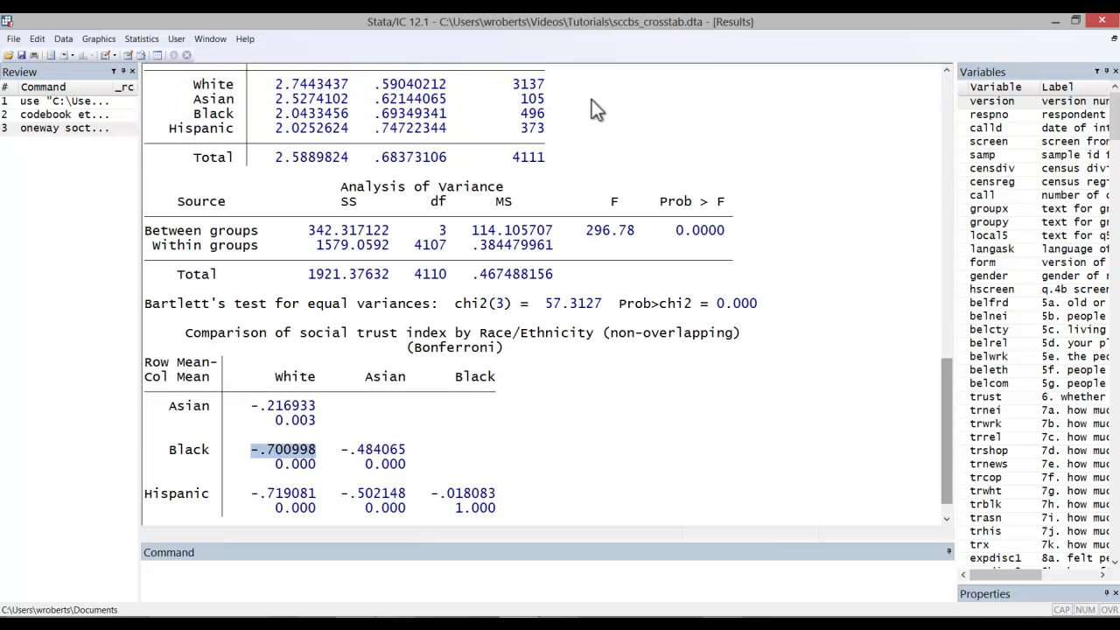
{"action": "left_click_drag", "start_coordinate": [276, 84], "coordinate": [305, 99]}
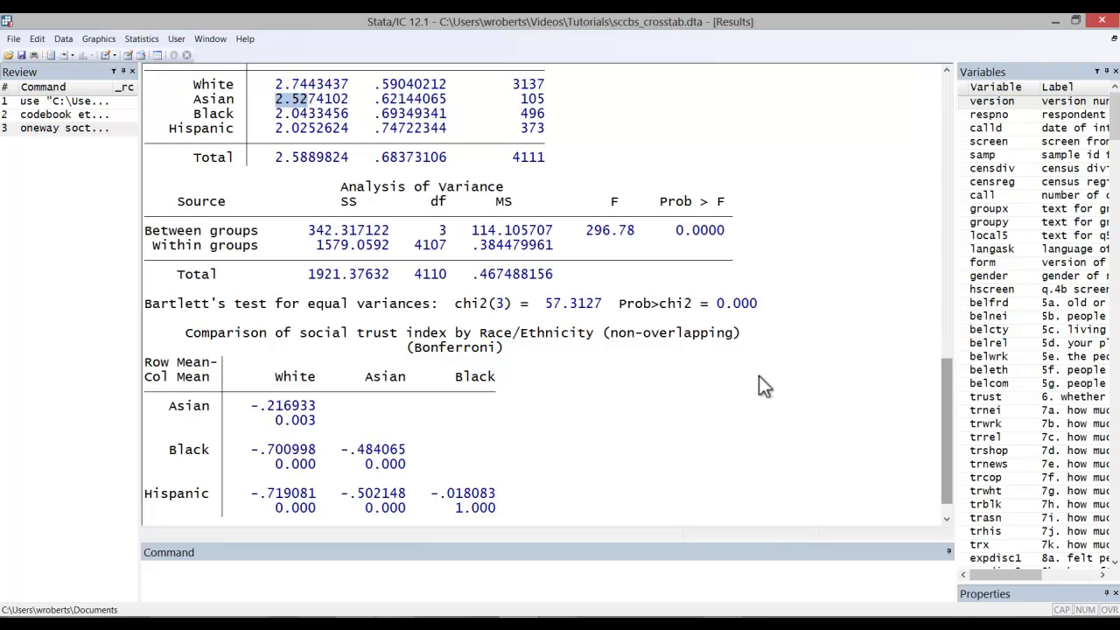
Highlight the Asian–White p-value of 0.003 in the Bonferroni table.
{"action": "left_click", "coordinate": [277, 419]}
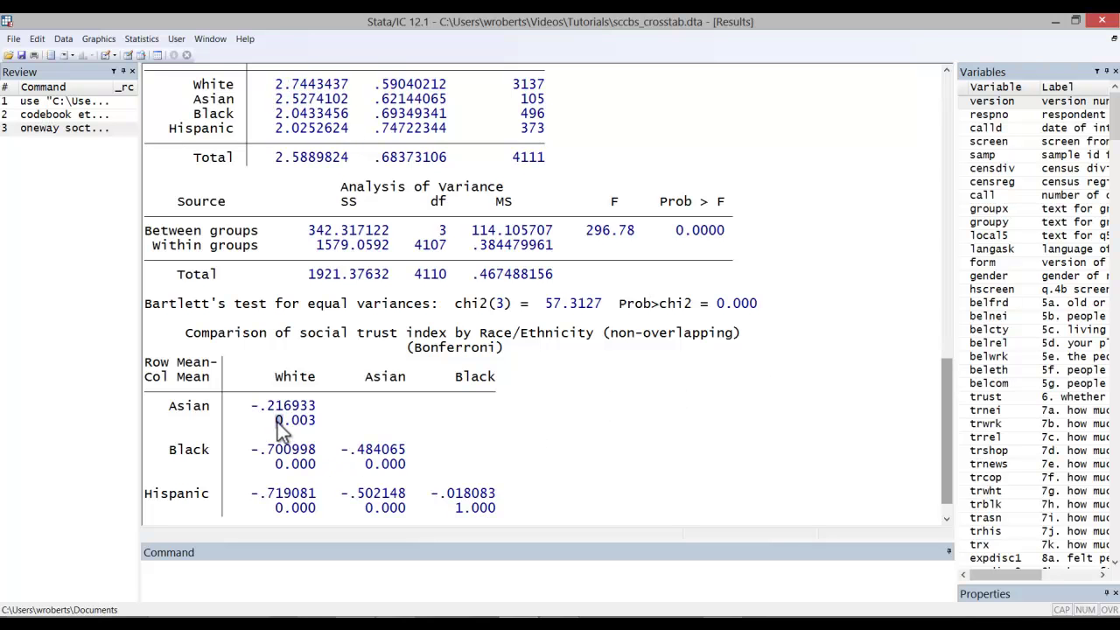
{"action": "left_click_drag", "start_coordinate": [276, 416], "coordinate": [311, 427]}
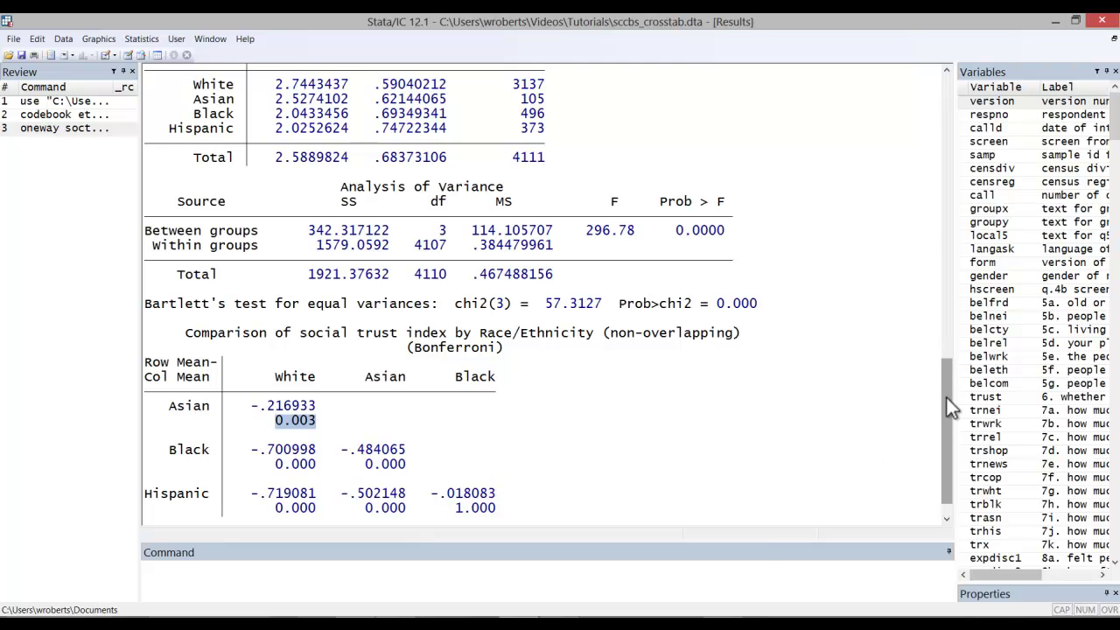
{"action": "left_click_drag", "start_coordinate": [946, 398], "coordinate": [946, 421]}
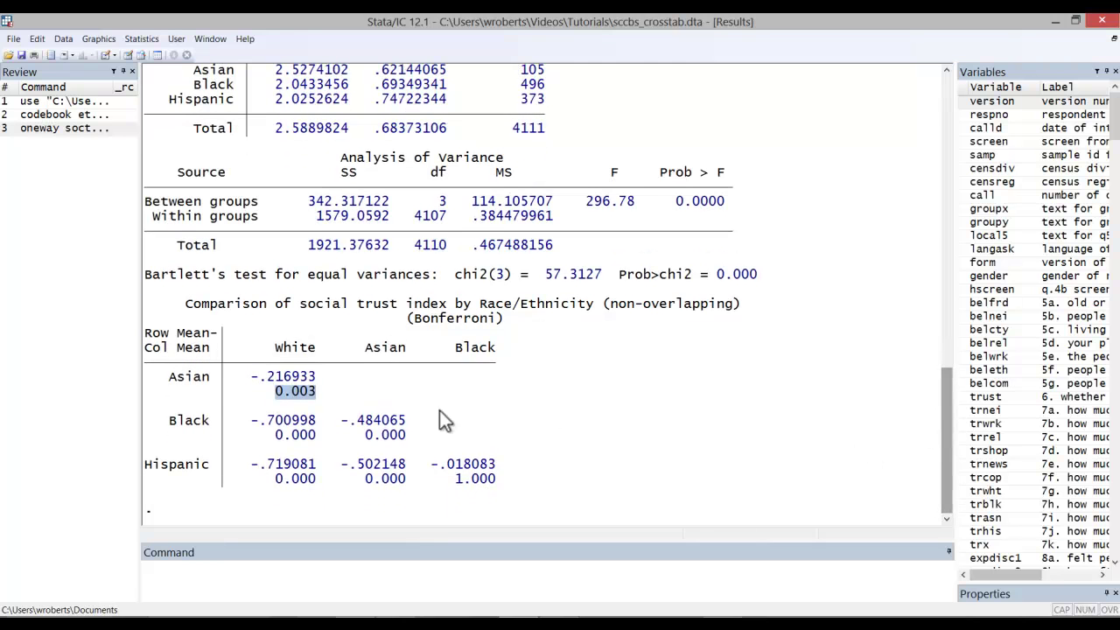
{"action": "left_click", "coordinate": [385, 419]}
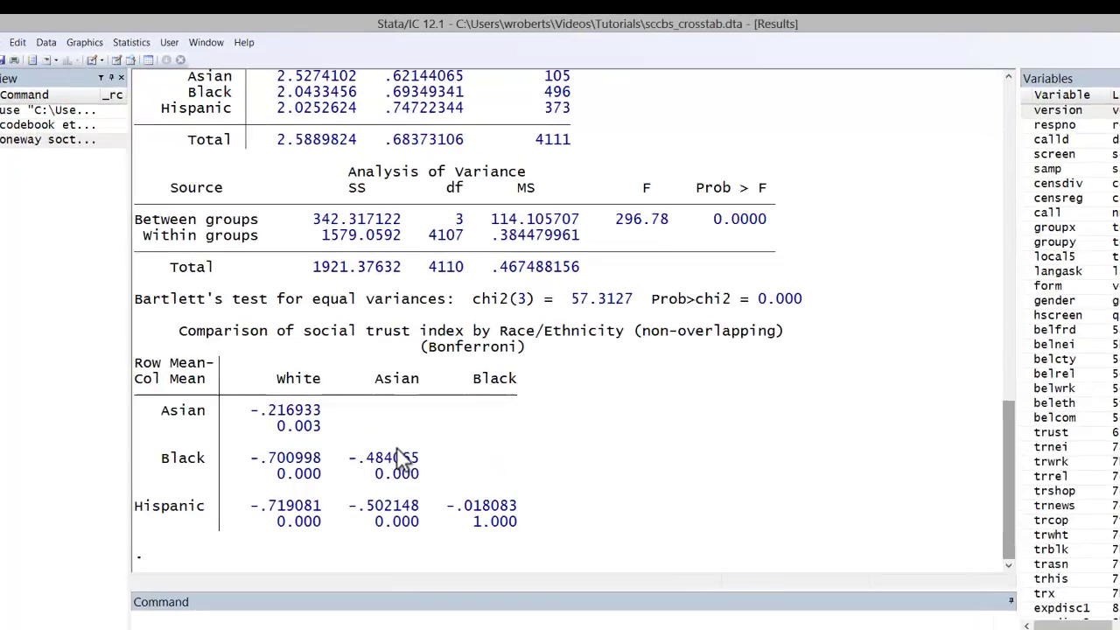
Set up pairwise comparisons of soctrust means over ethrace.
{"action": "left_click", "coordinate": [132, 42]}
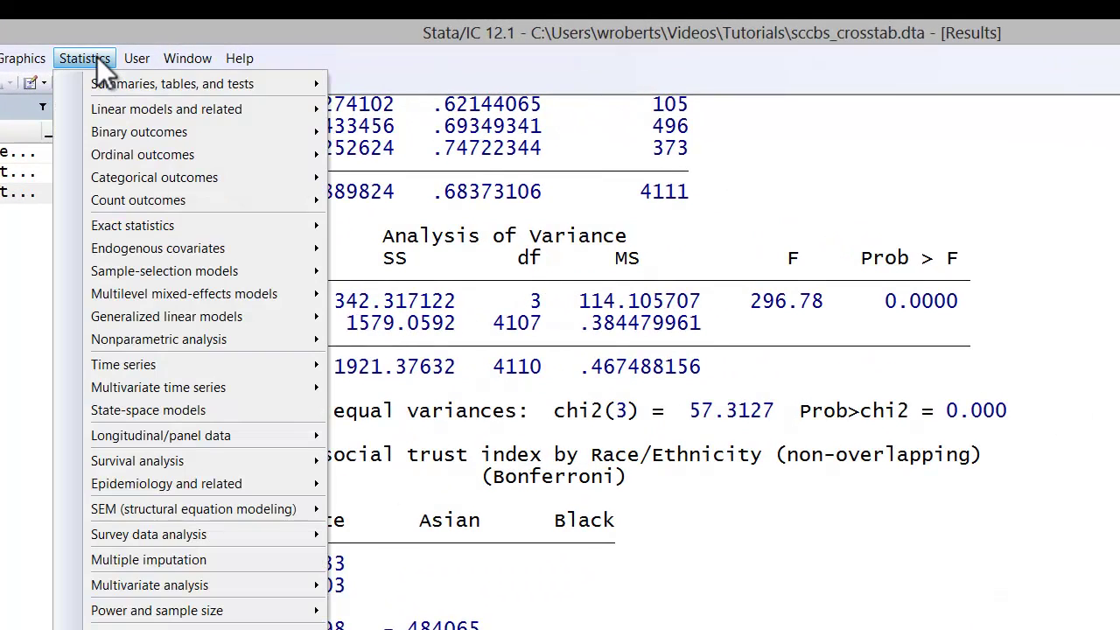
{"action": "mouse_move", "coordinate": [209, 86]}
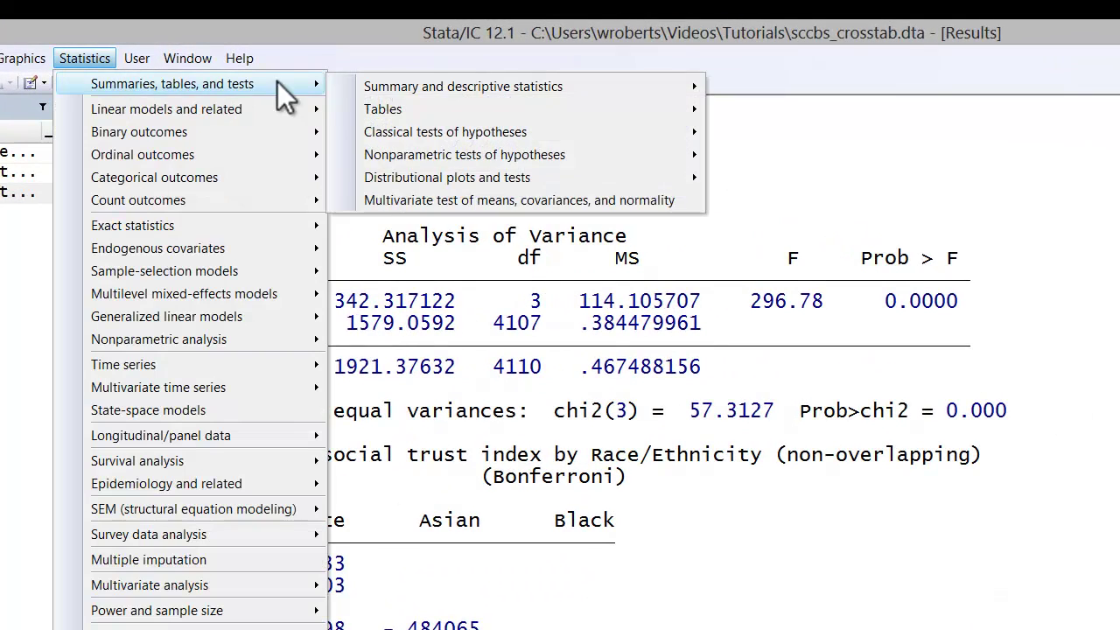
{"action": "mouse_move", "coordinate": [463, 88]}
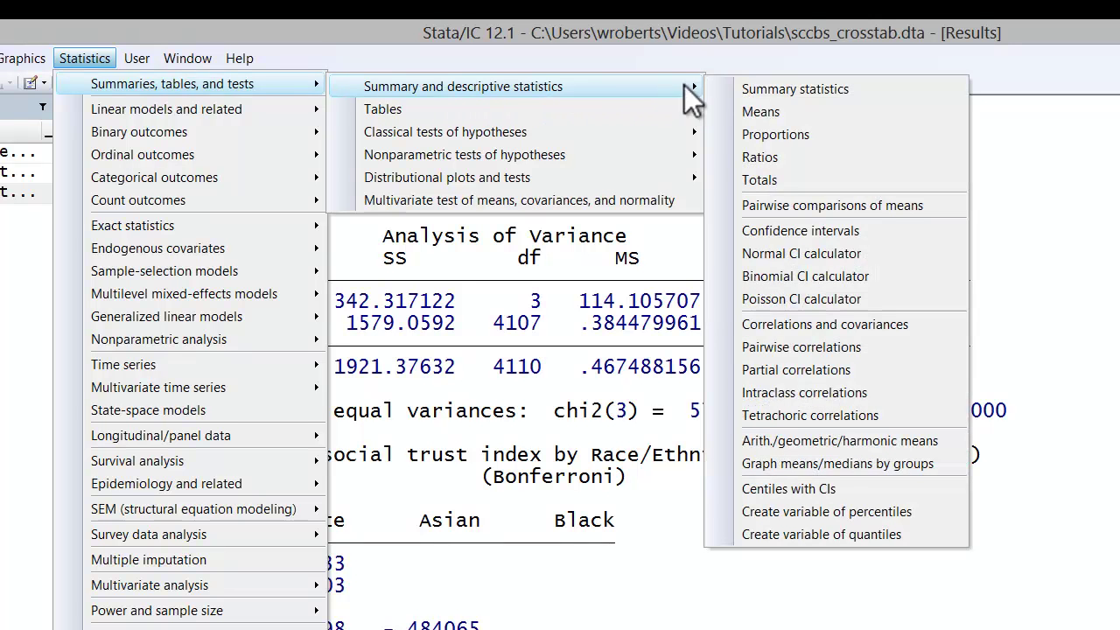
{"action": "left_click", "coordinate": [940, 207]}
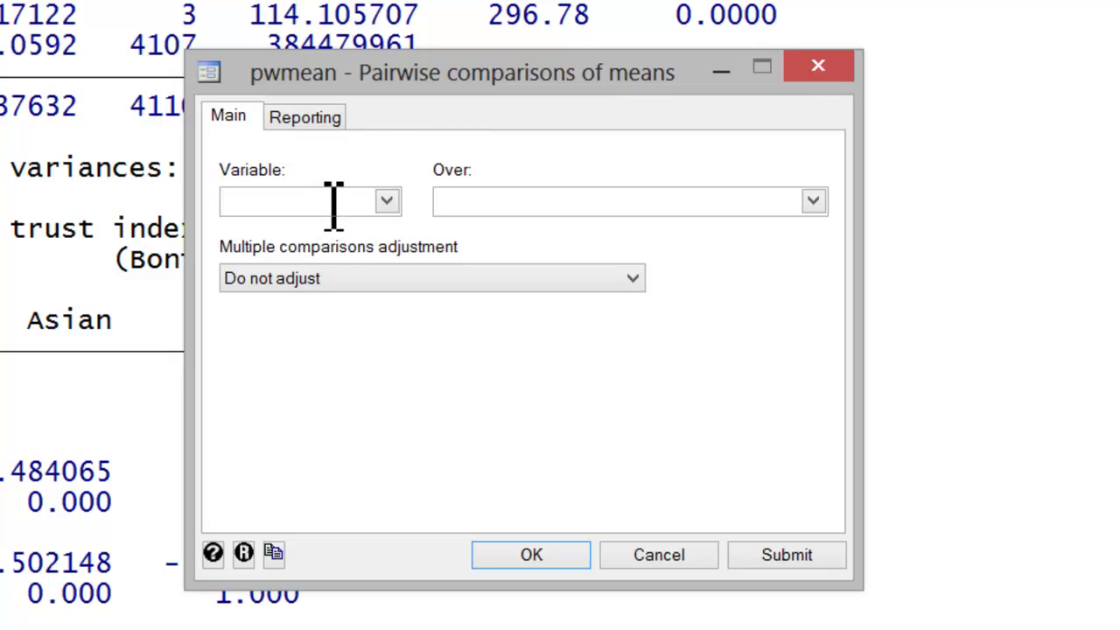
{"action": "type", "text": "soctrust"}
{"action": "key", "text": "Tab"}
{"action": "type", "text": "ethrace"}
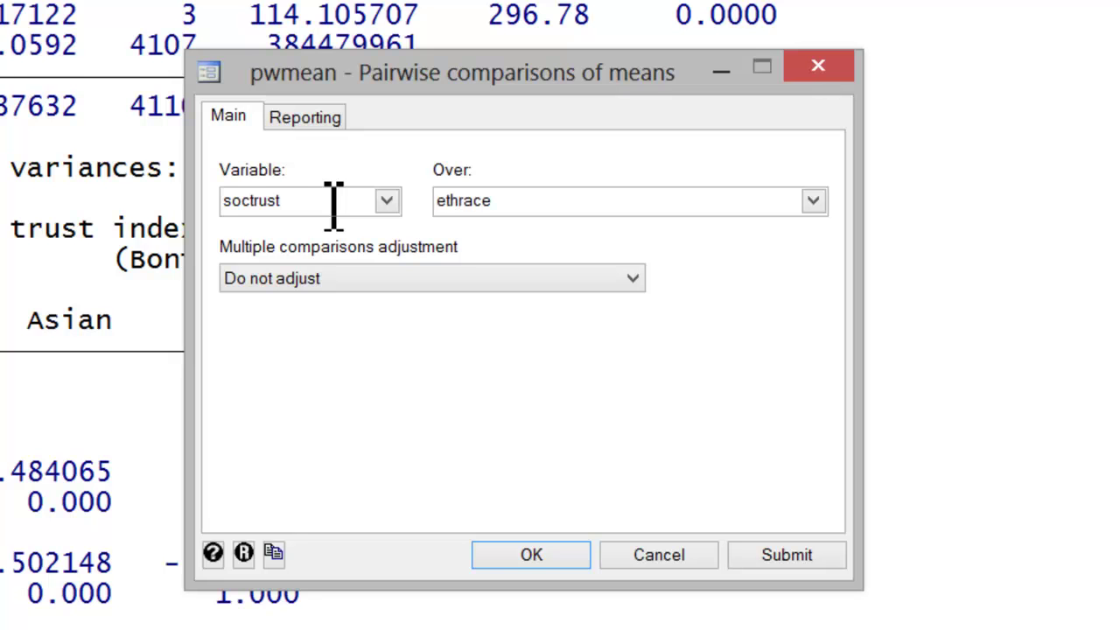
Report sorted effects tables with p-values and run the pairwise comparisons.
{"action": "left_click", "coordinate": [298, 121]}
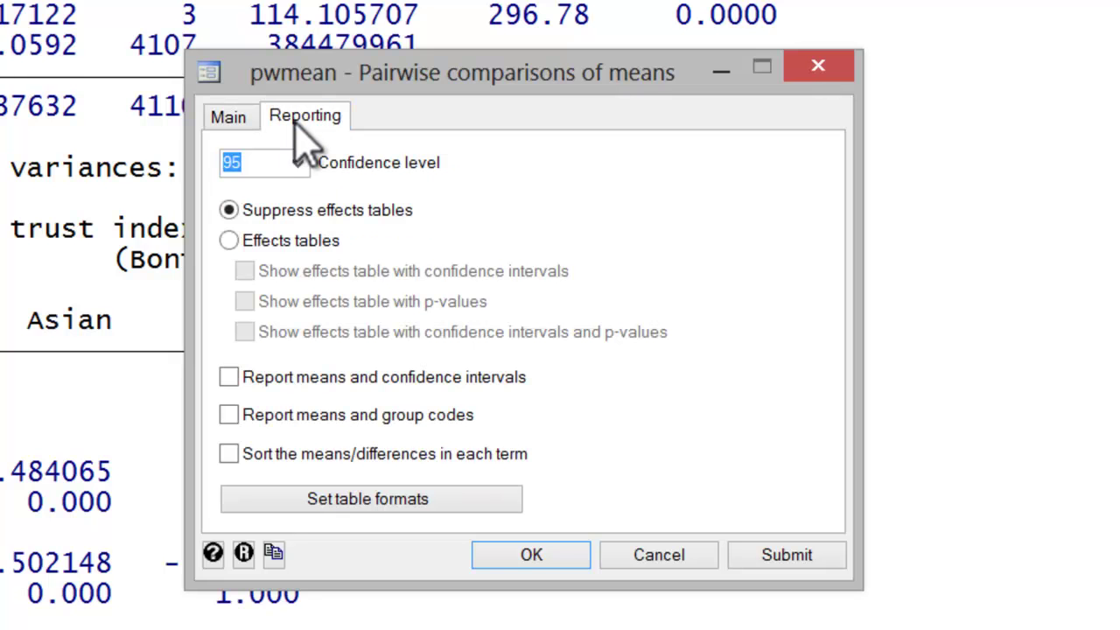
{"action": "left_click", "coordinate": [229, 241]}
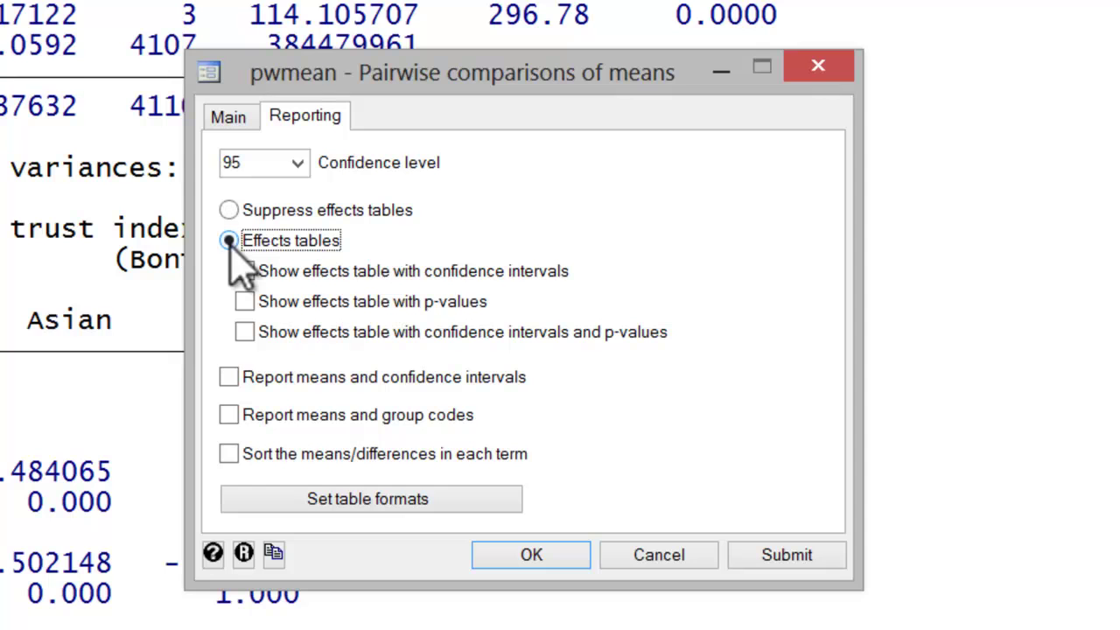
{"action": "left_click", "coordinate": [246, 301]}
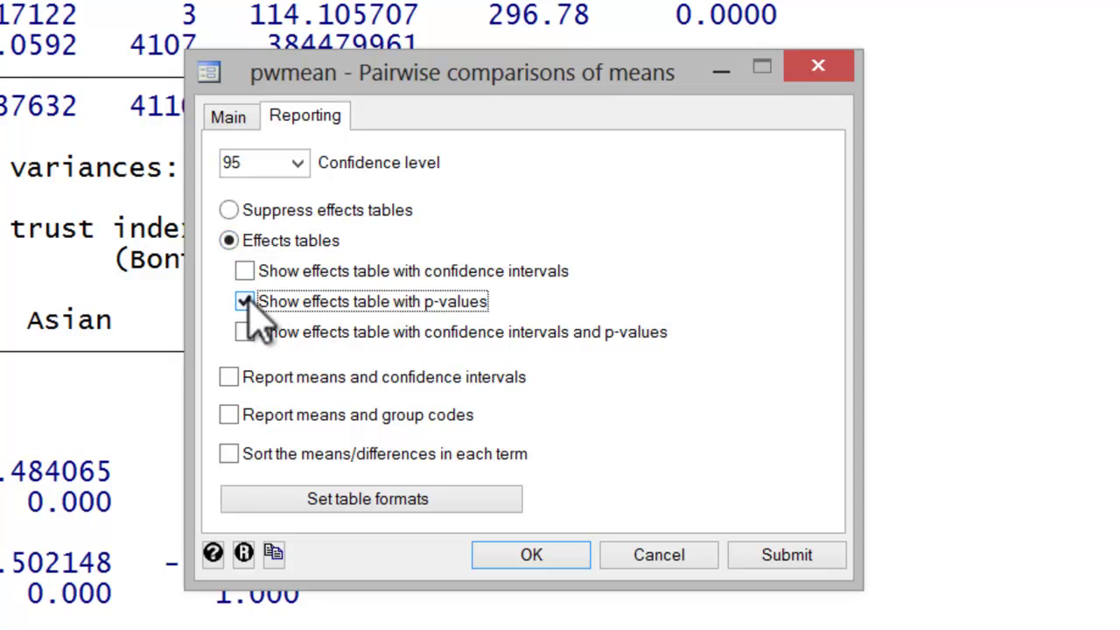
{"action": "left_click", "coordinate": [228, 454]}
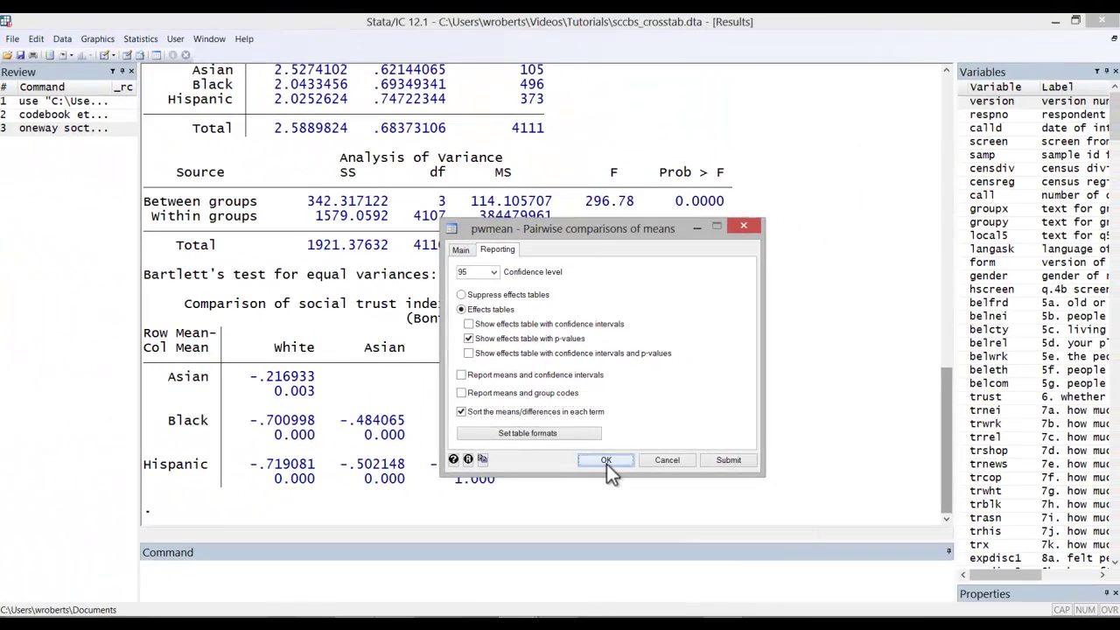
{"action": "left_click", "coordinate": [578, 495]}
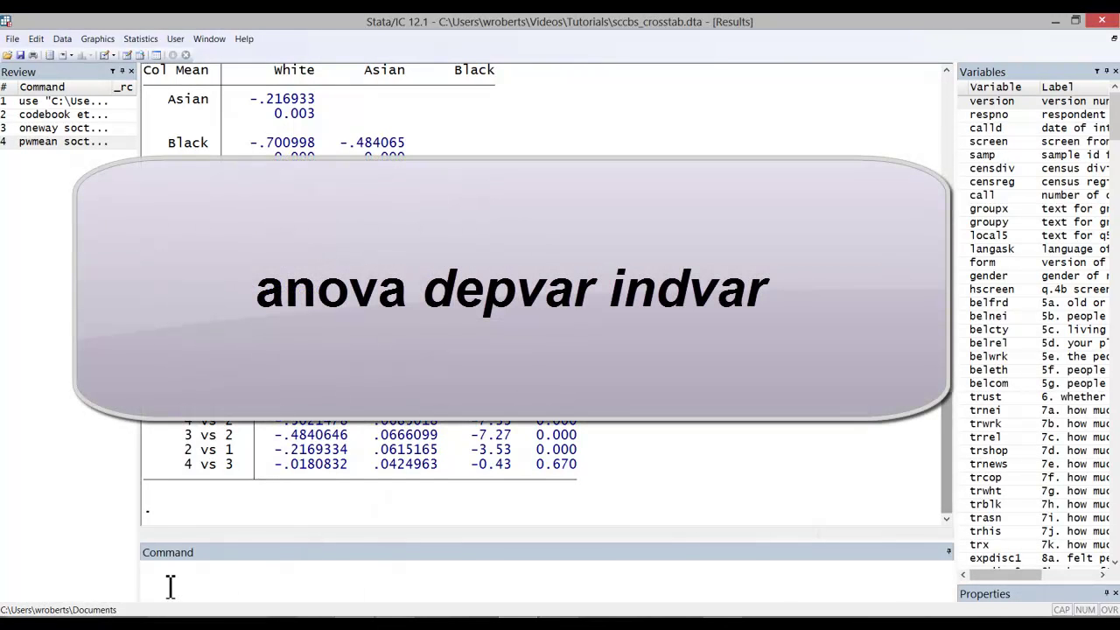
Run the command 'anova soctrust ethrace' to get R-squared 0.1782 and F 296.78.
{"action": "left_click", "coordinate": [171, 586]}
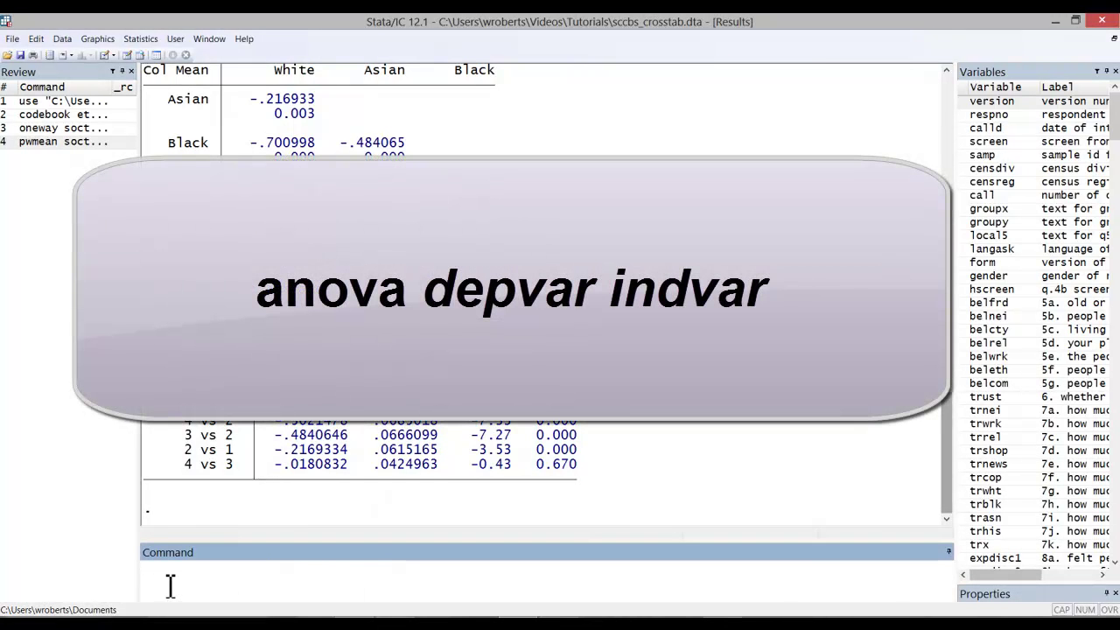
{"action": "type", "text": "anova soctrust ethrace"}
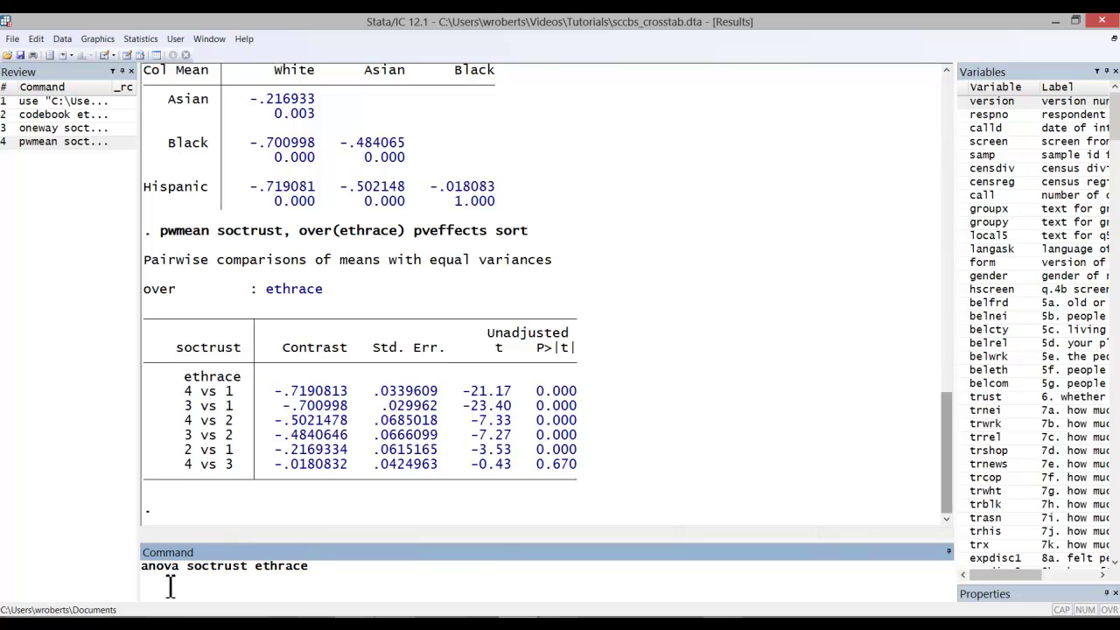
{"action": "key", "text": "Return"}
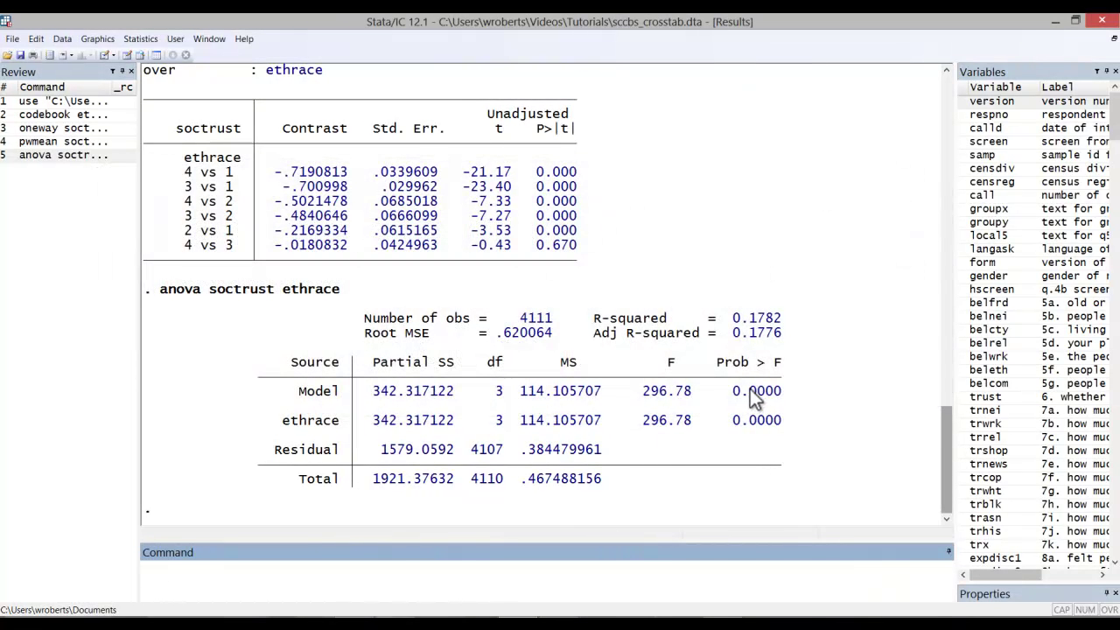
Highlight 'R-squared = 0.1782' in the anova output.
{"action": "left_click_drag", "start_coordinate": [595, 323], "coordinate": [782, 325]}
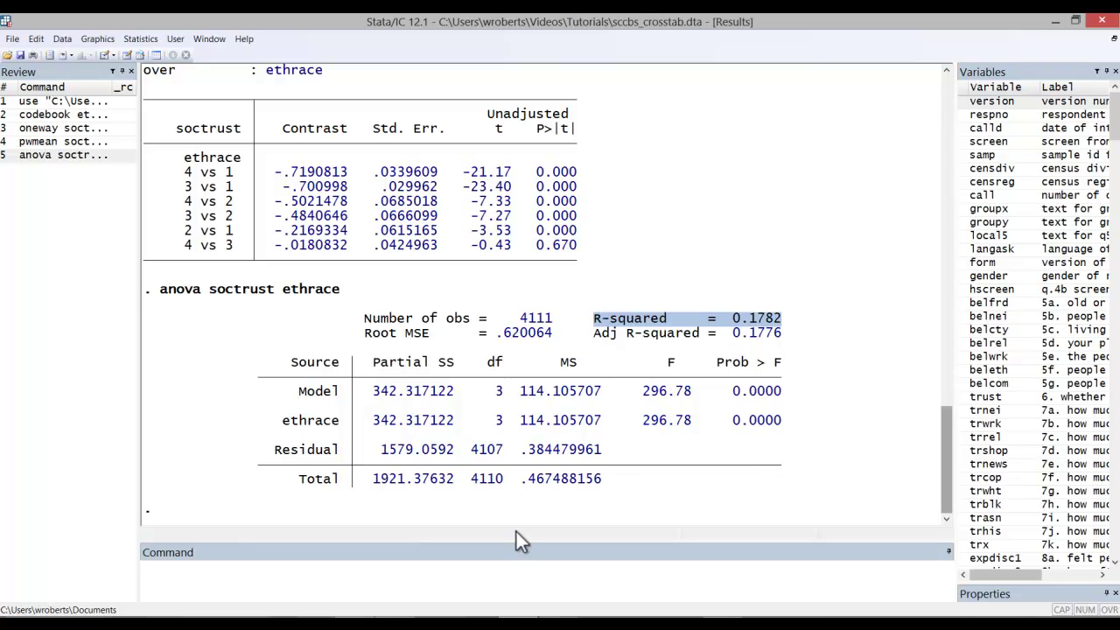
{"action": "left_click", "coordinate": [304, 574]}
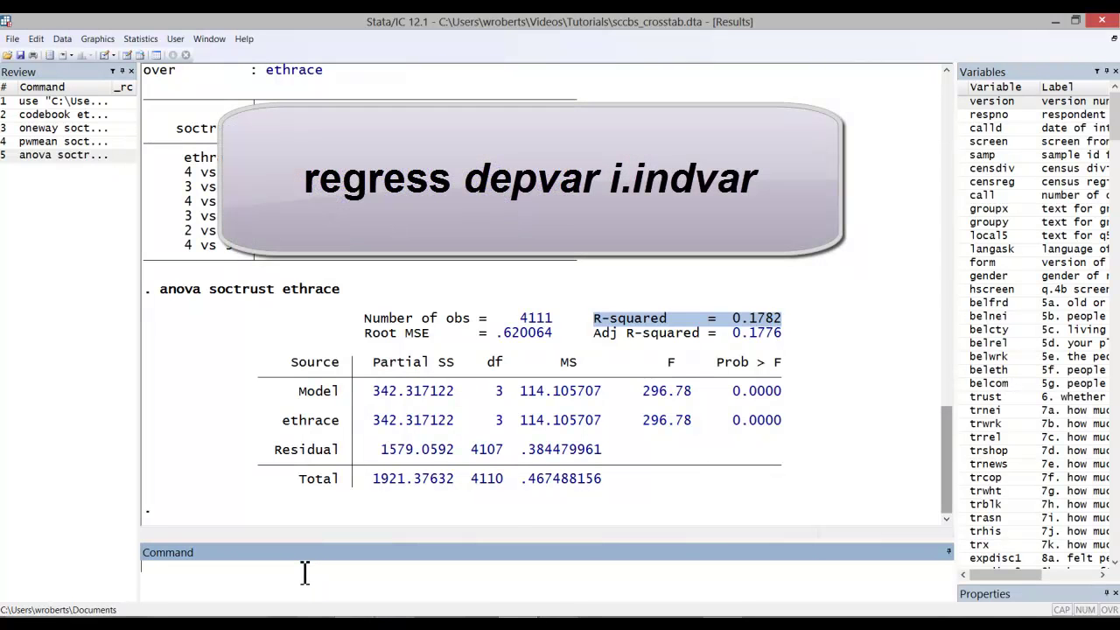
Run 'regress soctrust i.ethrace' to reproduce the ANOVA's R-squared of 0.1782.
{"action": "type", "text": "regress soctrust"}
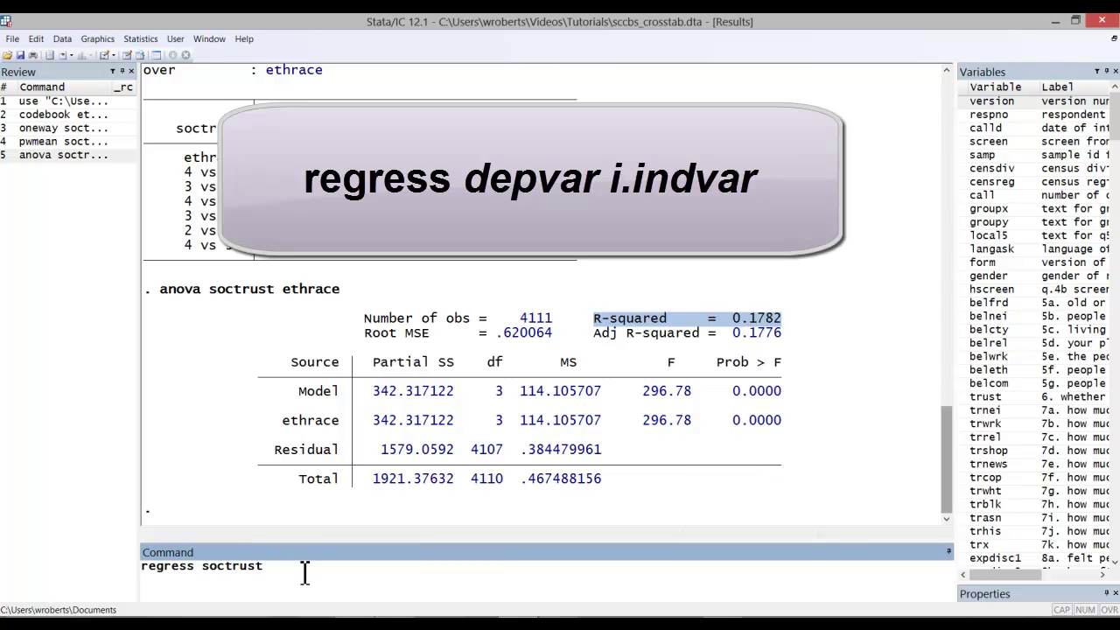
{"action": "type", "text": "i.ethrace"}
{"action": "key", "text": "Return"}
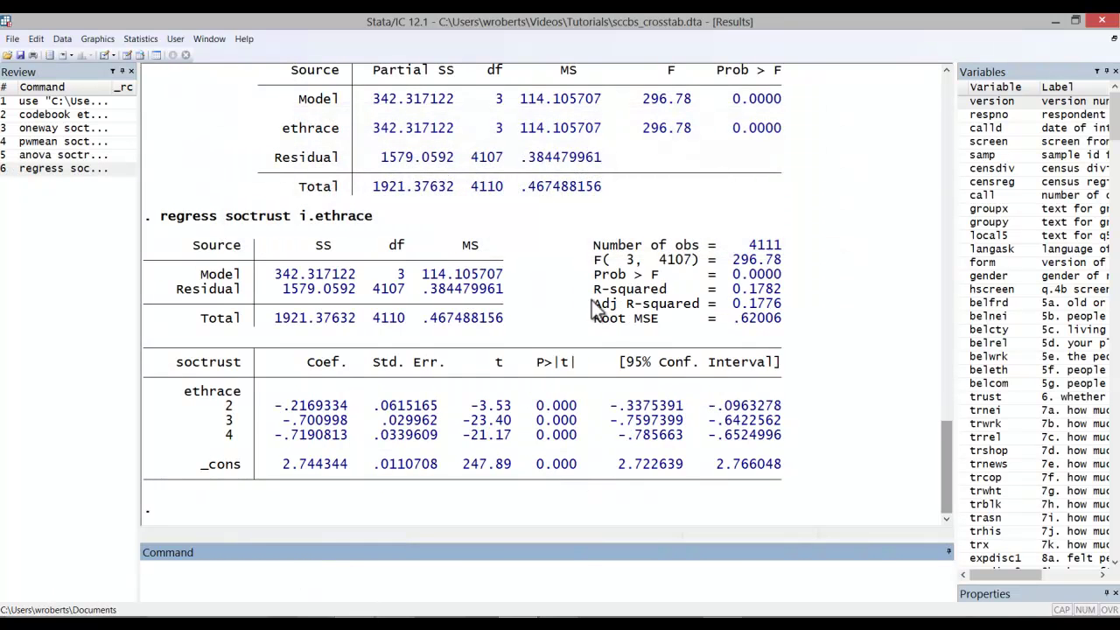
Highlight the regression's R-squared of 0.1782 and scroll back to the pwmean and anova tables.
{"action": "left_click_drag", "start_coordinate": [586, 289], "coordinate": [788, 291]}
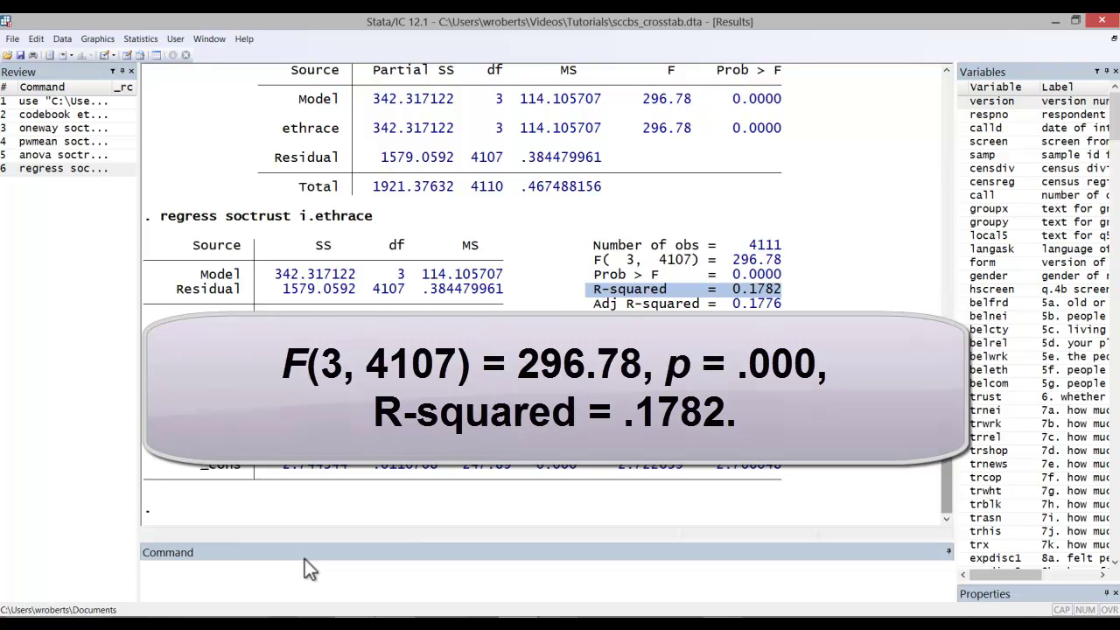
{"action": "left_click_drag", "start_coordinate": [944, 469], "coordinate": [928, 394]}
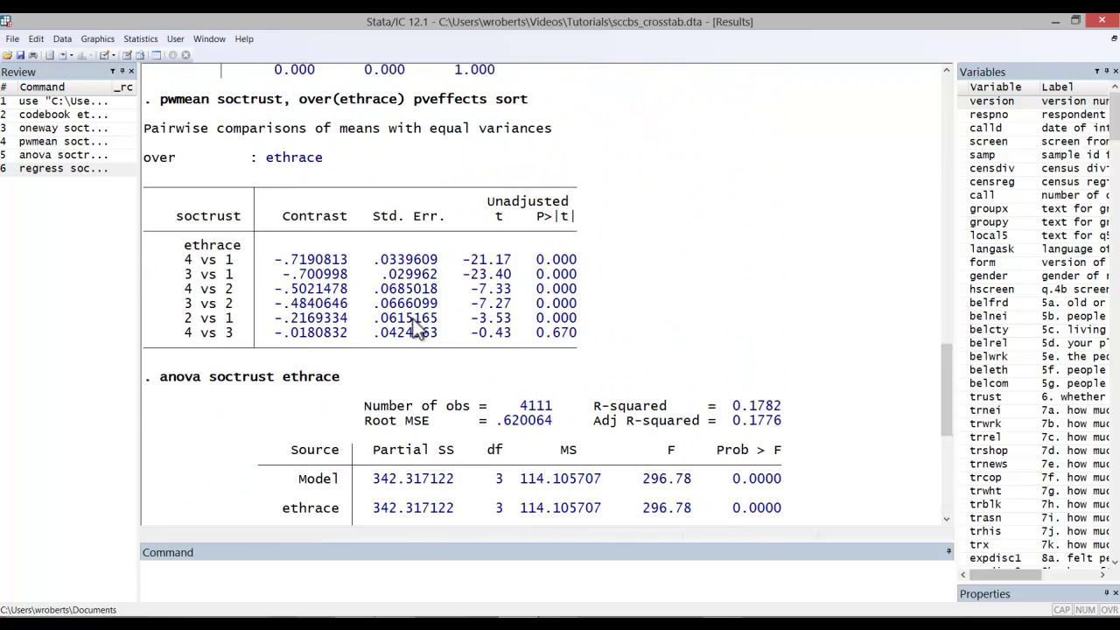